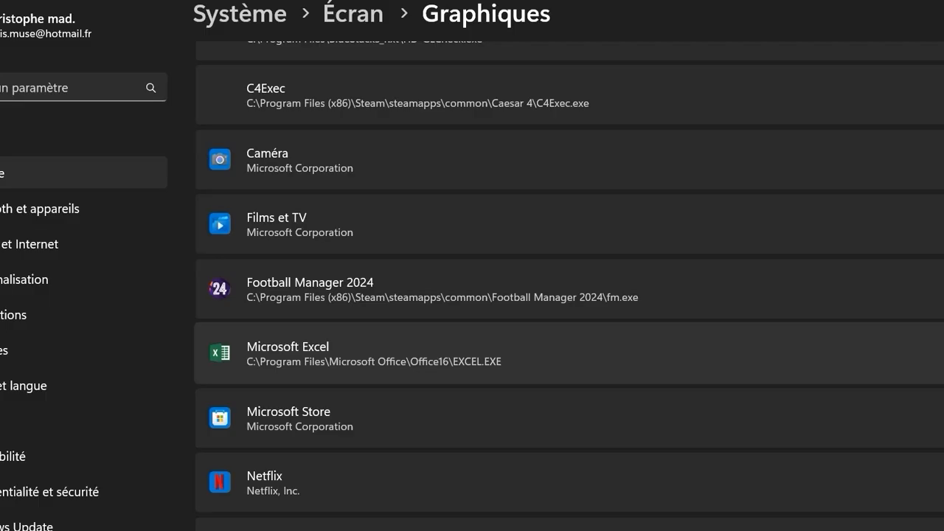
- Set the GPU preference of Microsoft Excel to Hautes performances
click(517, 353)
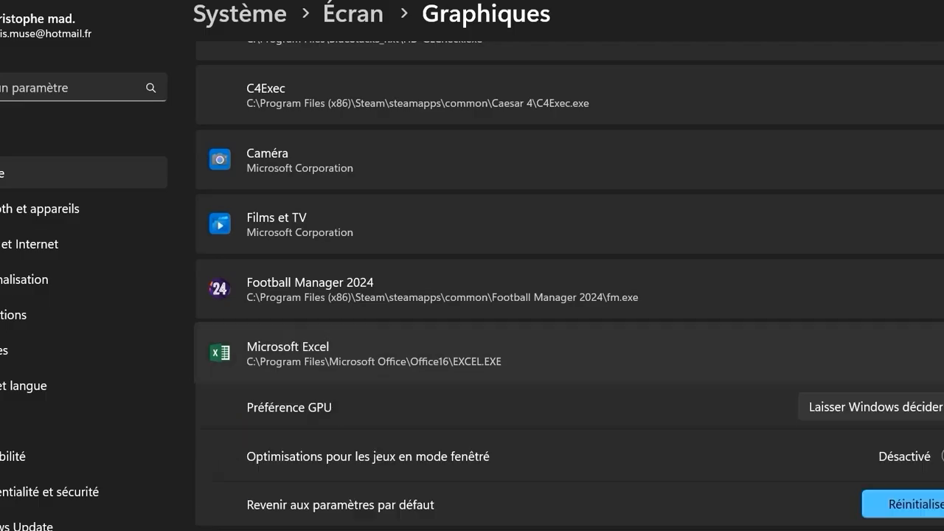
click(902, 408)
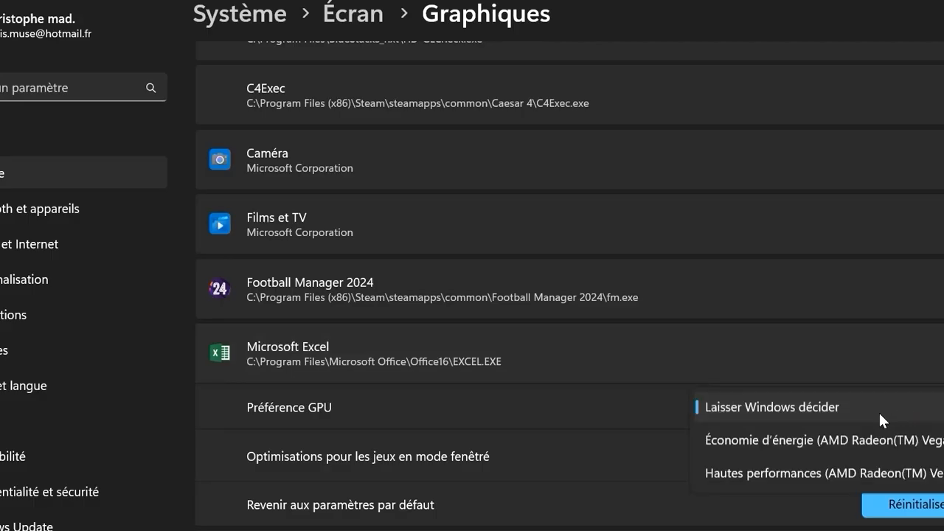
click(859, 472)
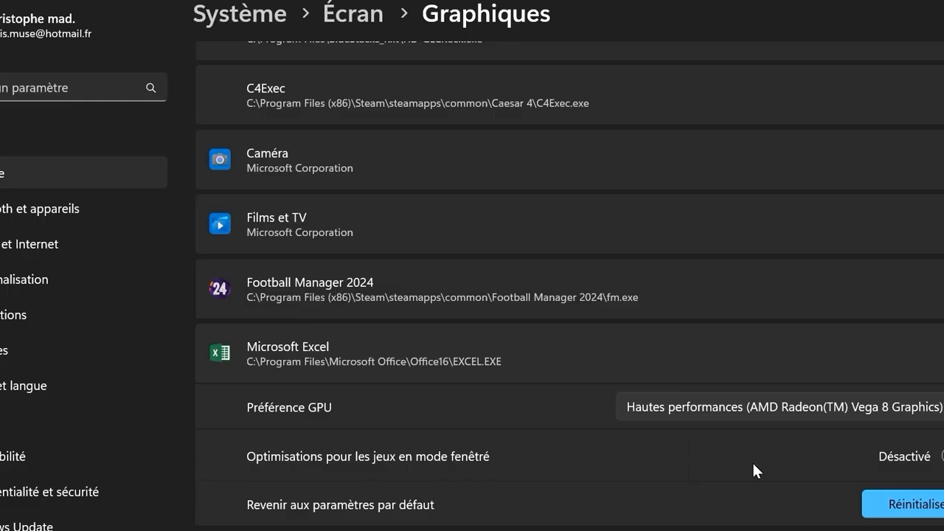
- Start adding a desktop application to the graphics list and browse up to the root folder of the C: drive
scroll(753, 470, down, 2)
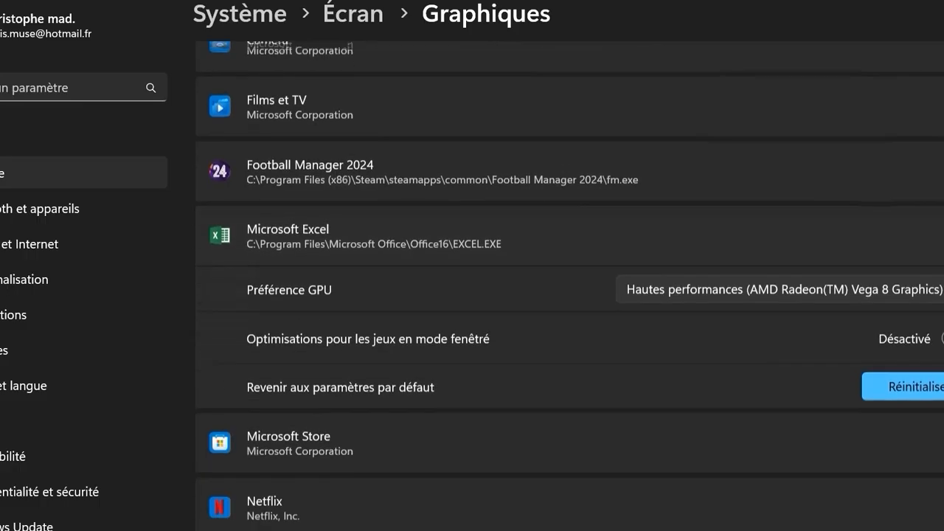
scroll(568, 295, down, 4)
scroll(568, 295, up, 6)
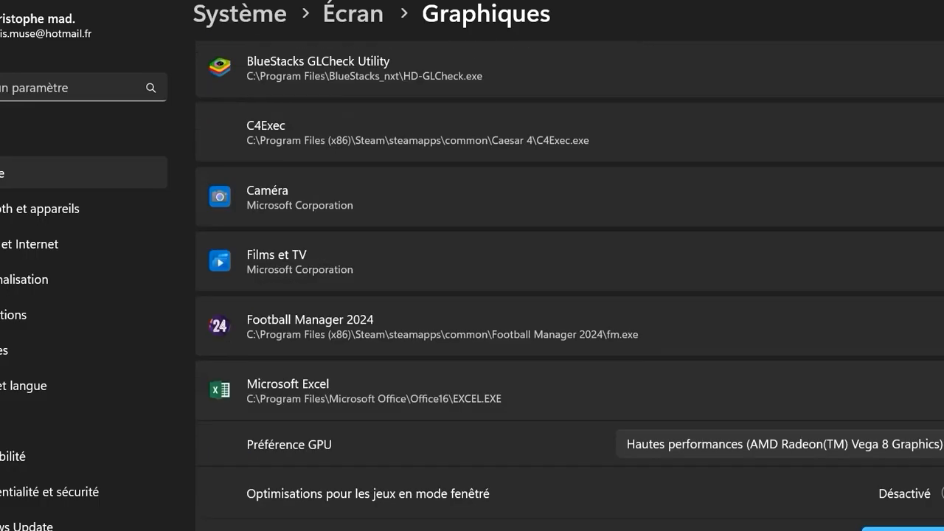
scroll(568, 295, down, 8)
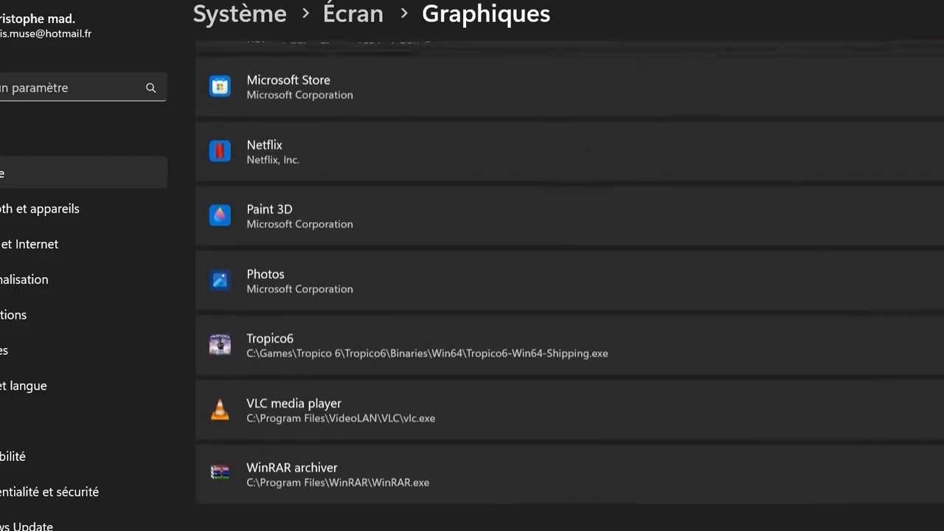
scroll(568, 295, up, 10)
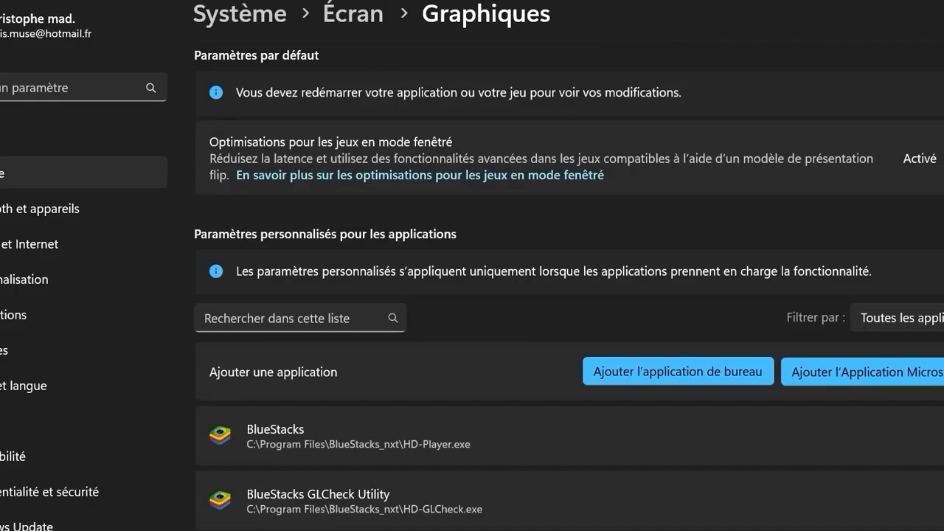
click(658, 378)
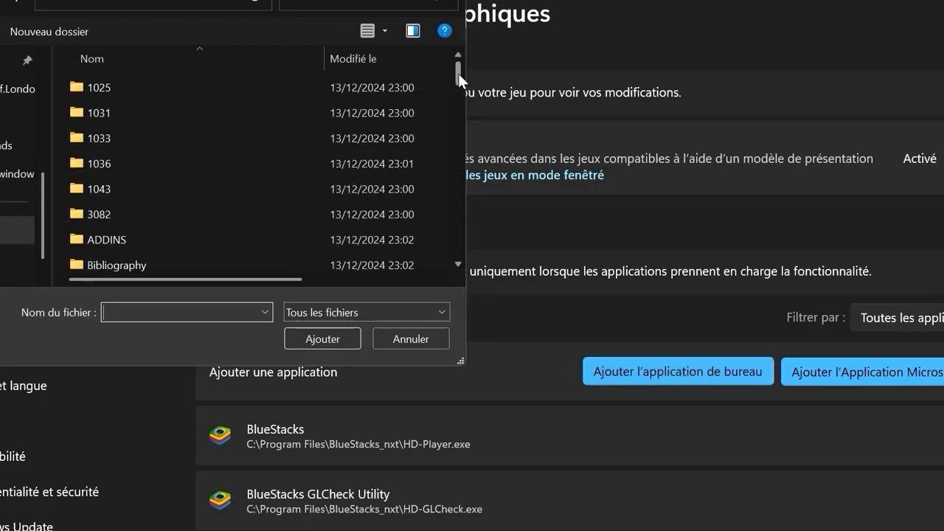
mouse_move(458, 73)
mouse_down()
mouse_move(459, 101)
mouse_move(459, 73)
mouse_up()
click(76, 1)
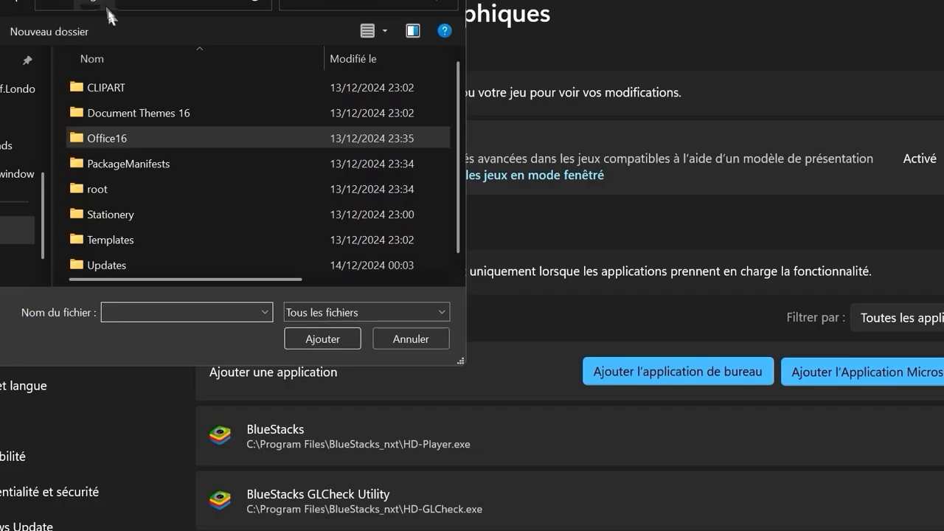
click(82, 2)
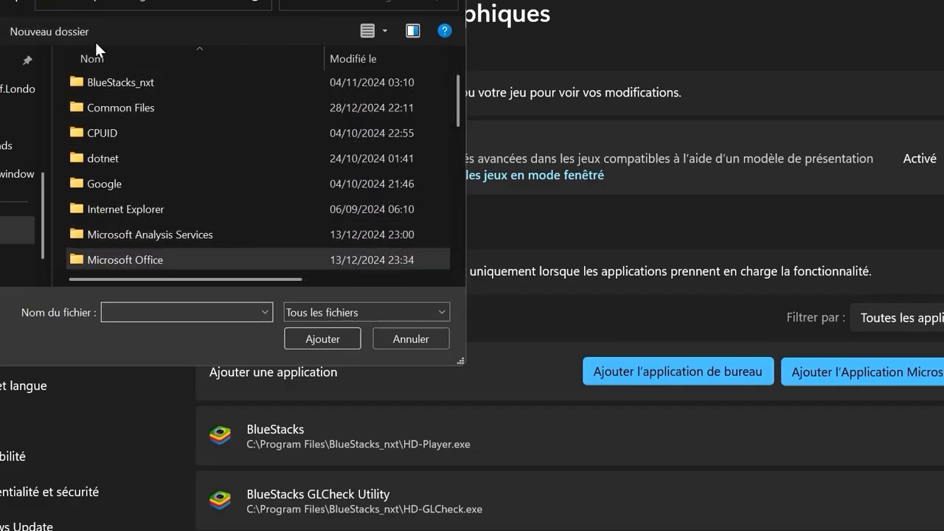
click(82, 4)
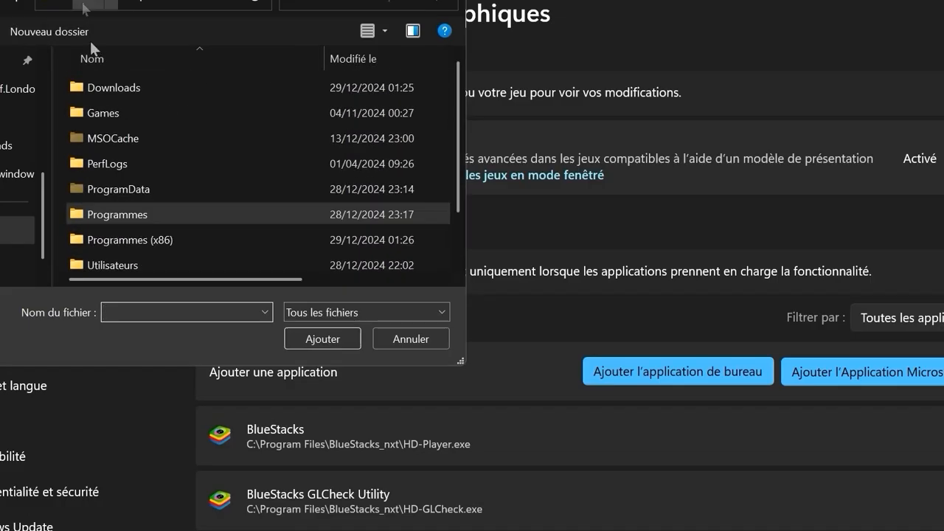
double_click(158, 220)
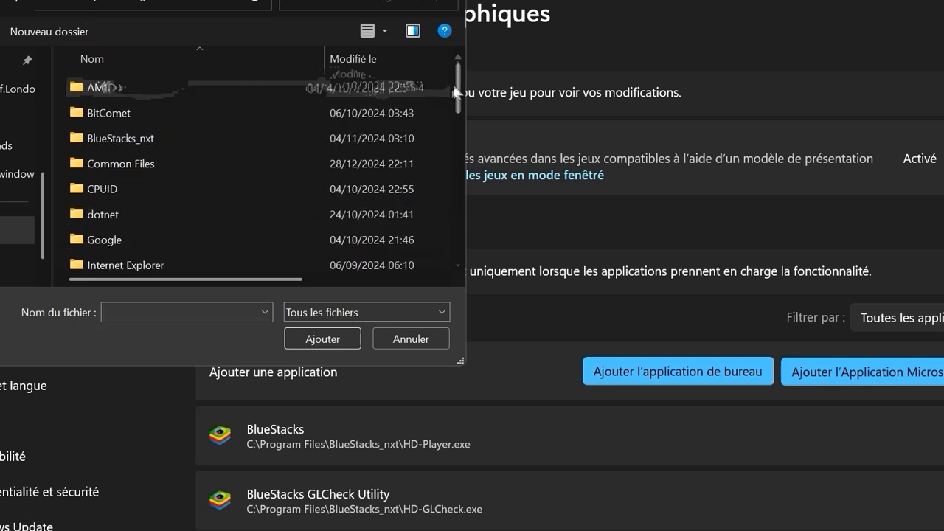
scroll(461, 102, down, 1)
mouse_move(462, 102)
mouse_down()
mouse_move(469, 129)
mouse_move(473, 98)
mouse_up()
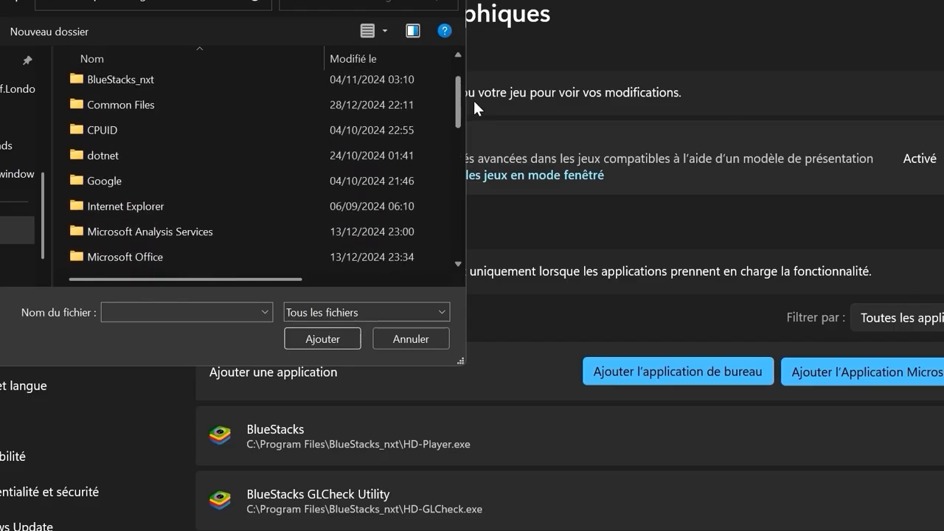
click(62, 4)
click(83, 4)
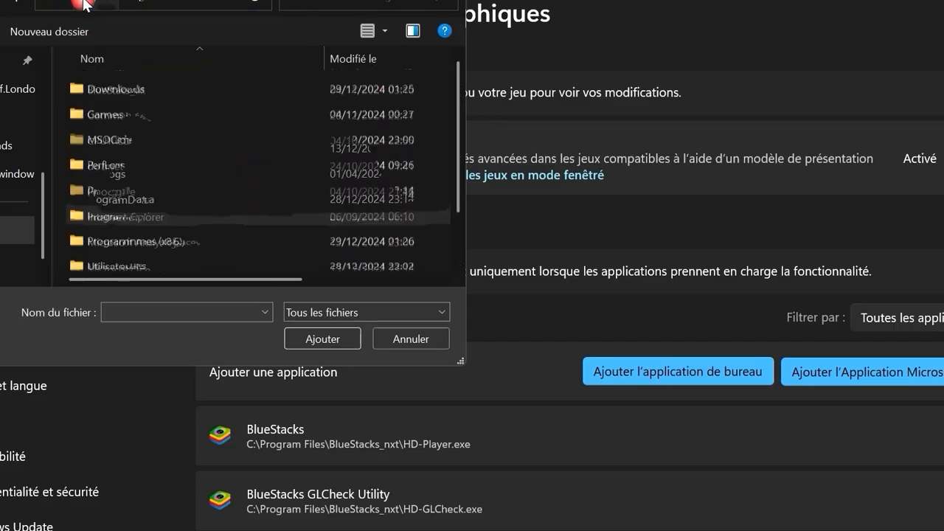
- Add pfstudiox from the PhotoFiltre Studio X folder in Programmes (x86) to the custom graphics application list
double_click(143, 242)
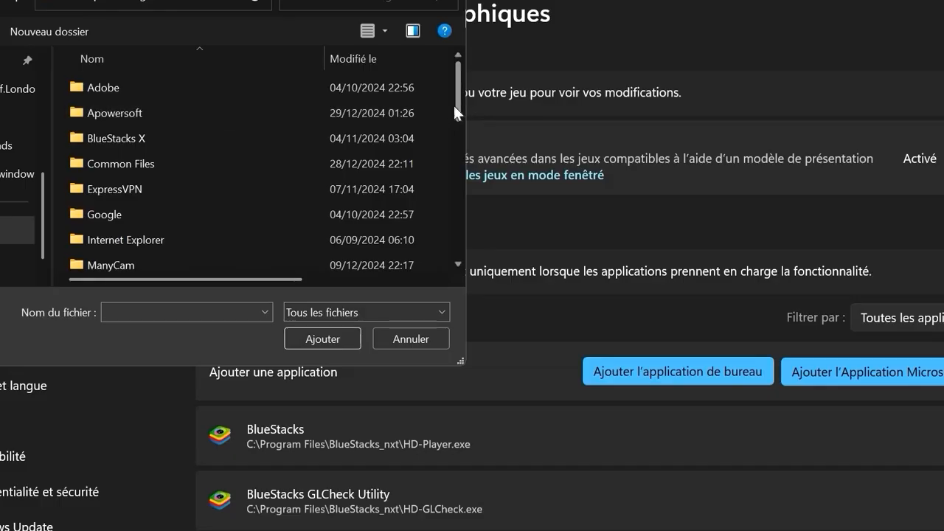
drag(461, 108, 481, 194)
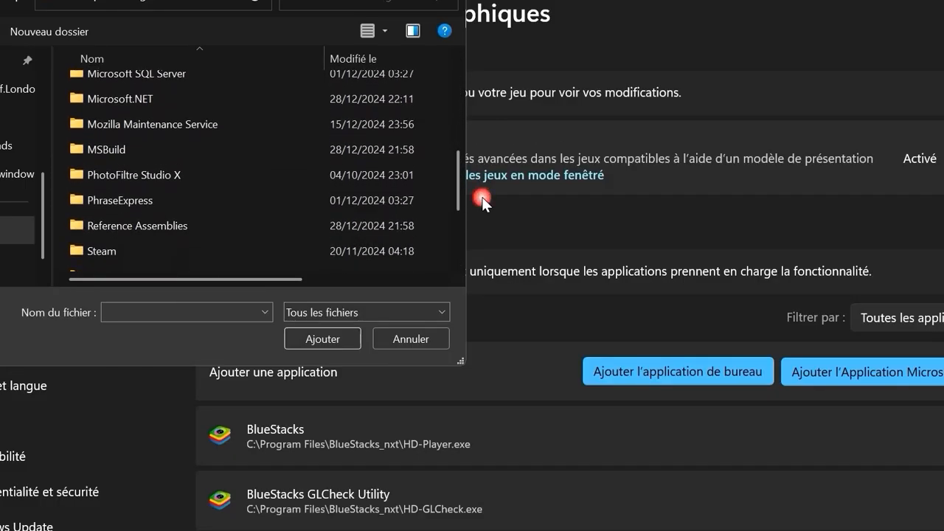
double_click(199, 180)
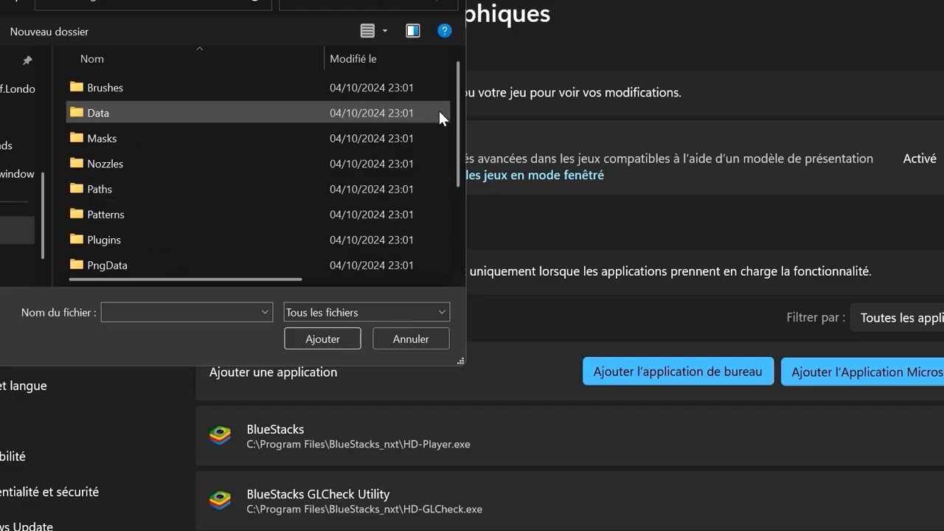
drag(460, 120, 476, 222)
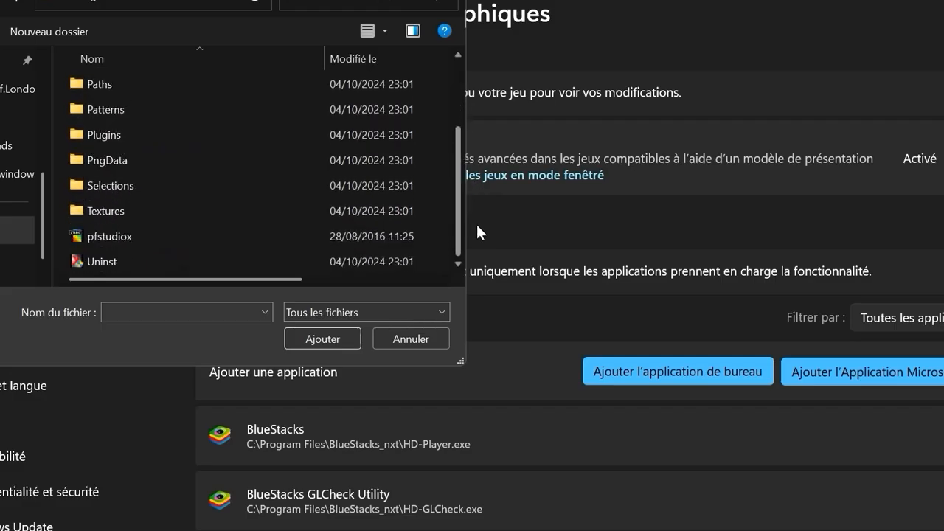
double_click(111, 235)
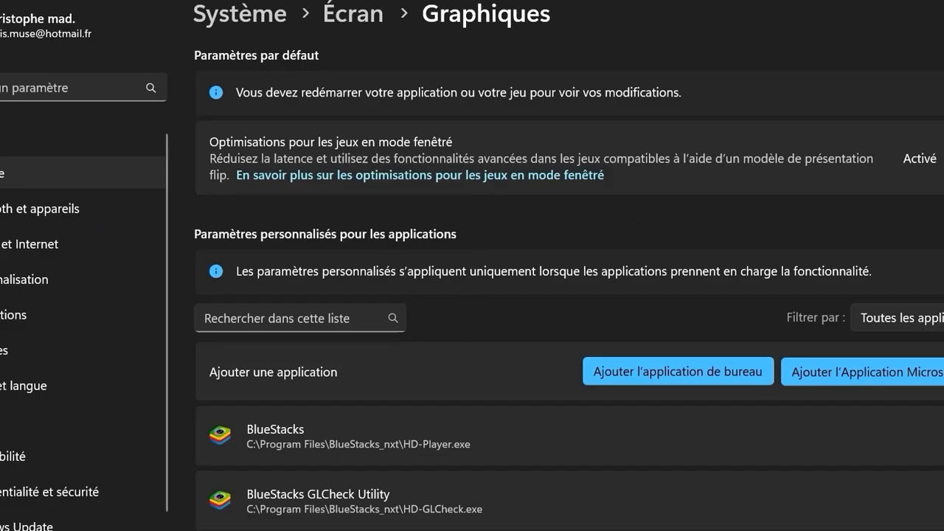
- Set PhotoFiltre Studio X's GPU preference to Hautes performances and switch off its optimisations for windowed games
scroll(570, 286, down, 9)
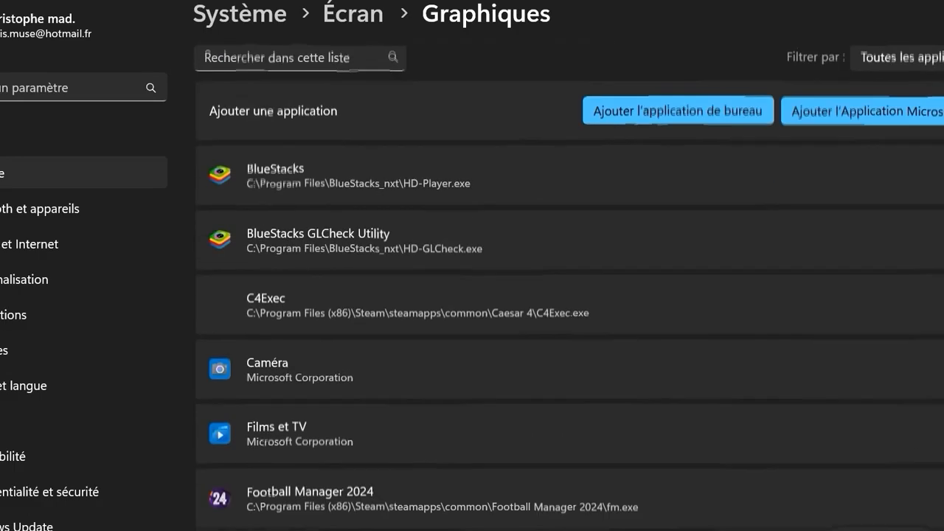
scroll(501, 335, down, 3)
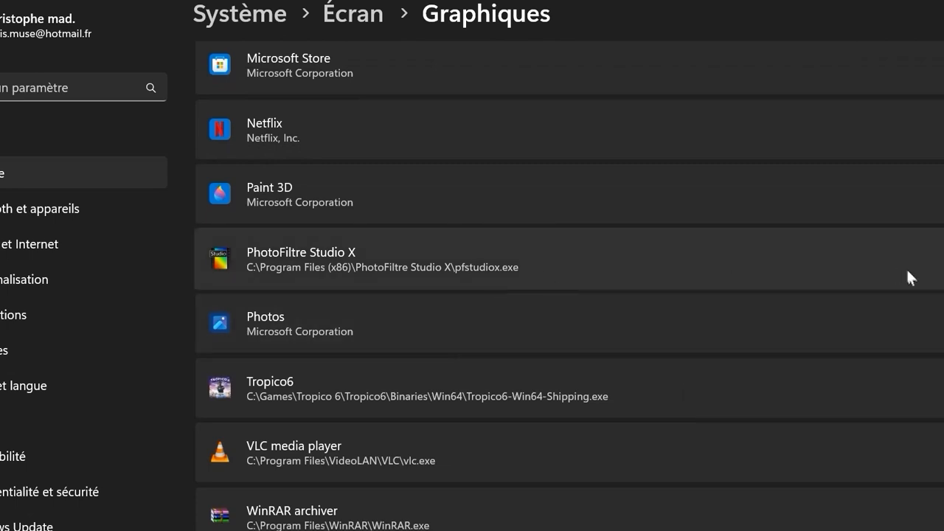
click(546, 264)
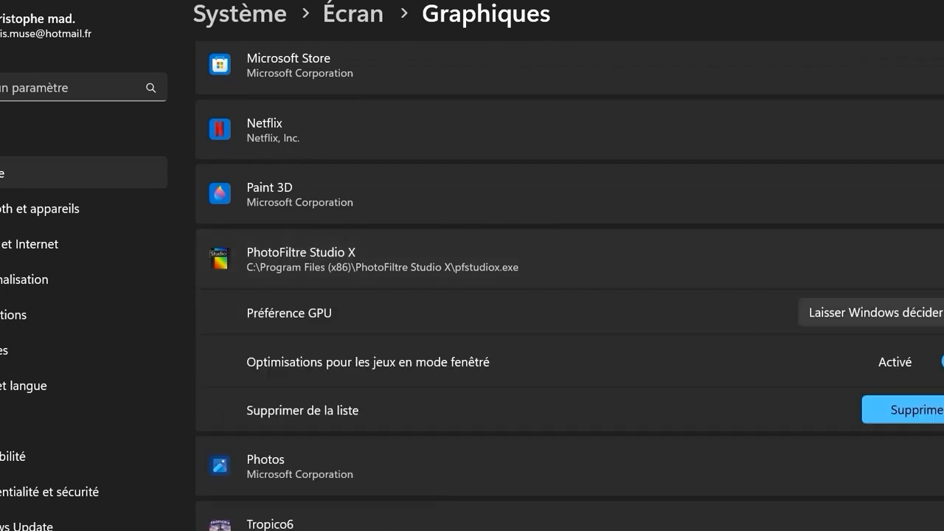
click(928, 325)
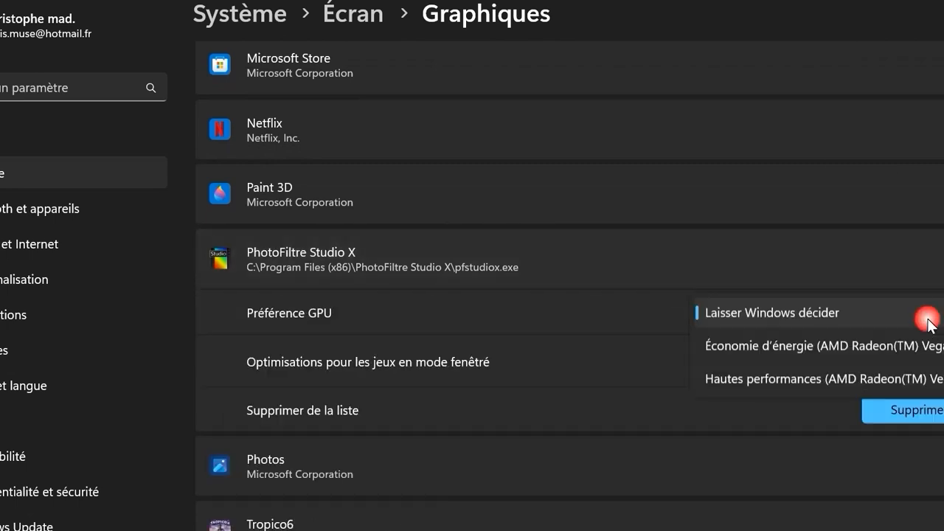
click(849, 369)
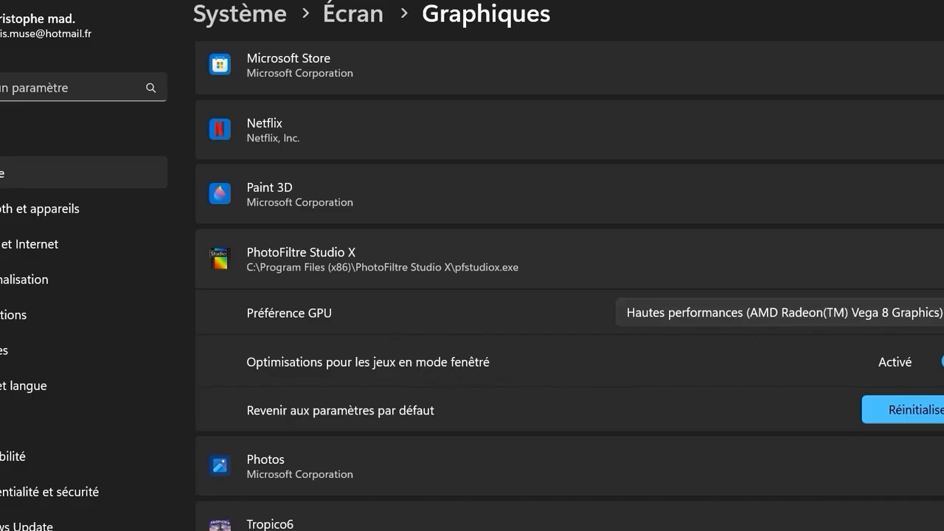
click(942, 362)
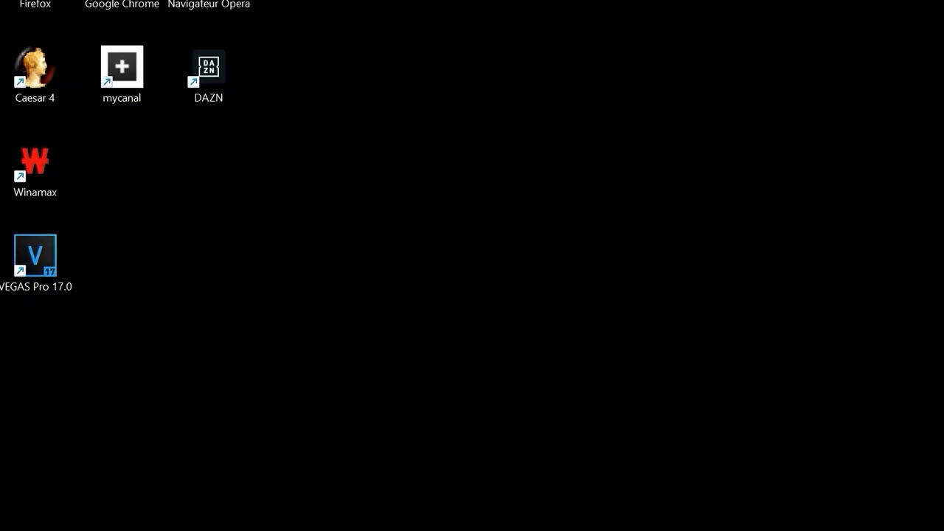
- Search Windows for "alimentation" and open the Choisir un mode de gestion d'alimentation settings
key(super+s)
text(ali)
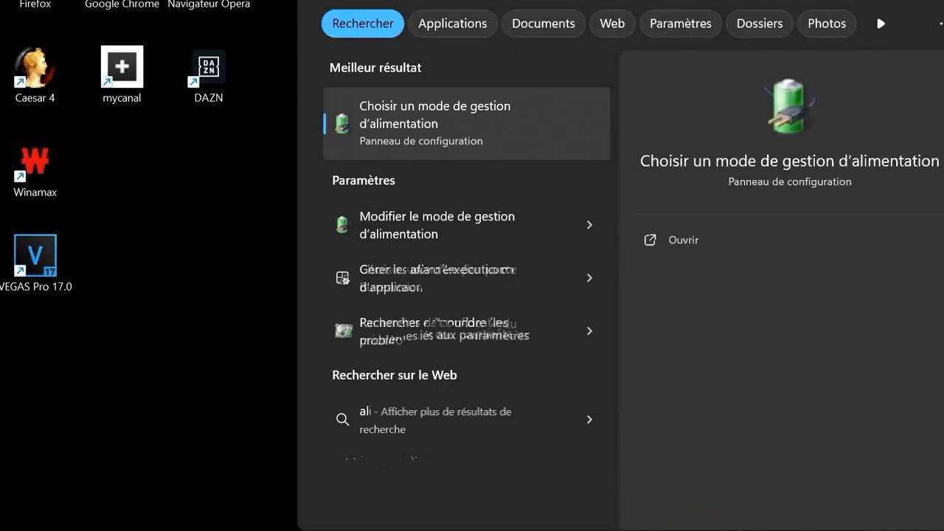
text(mentation)
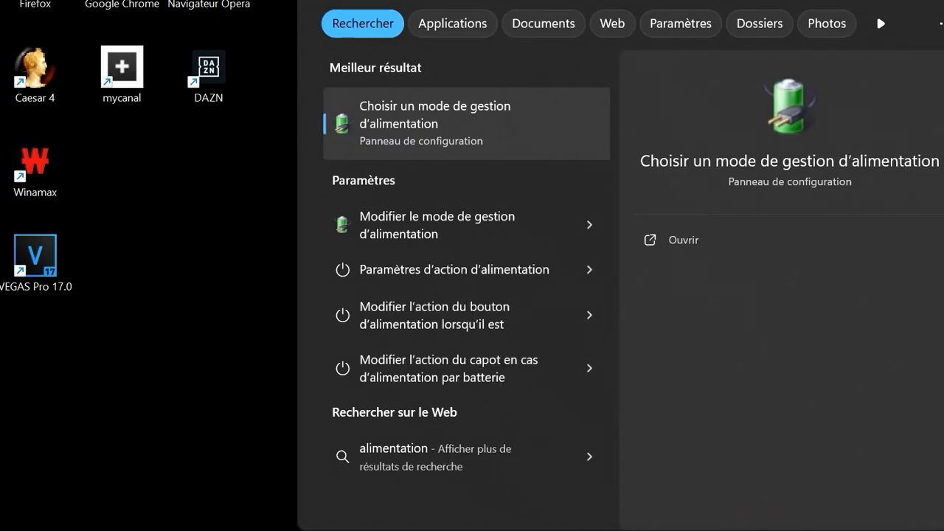
click(463, 126)
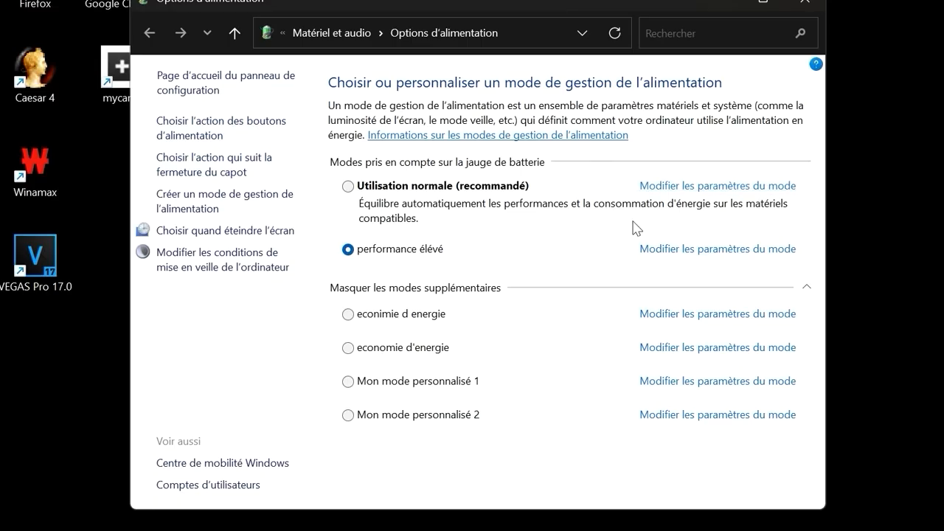
- Try to create a power plan named "economie d'energie" based on Économie d'énergie, and return to the power options
click(214, 201)
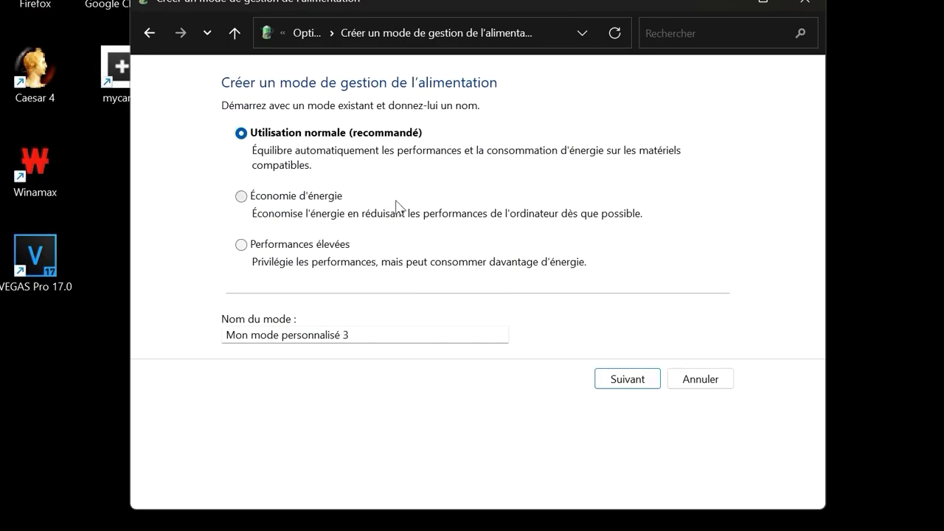
click(304, 199)
click(400, 335)
key(ctrl+a)
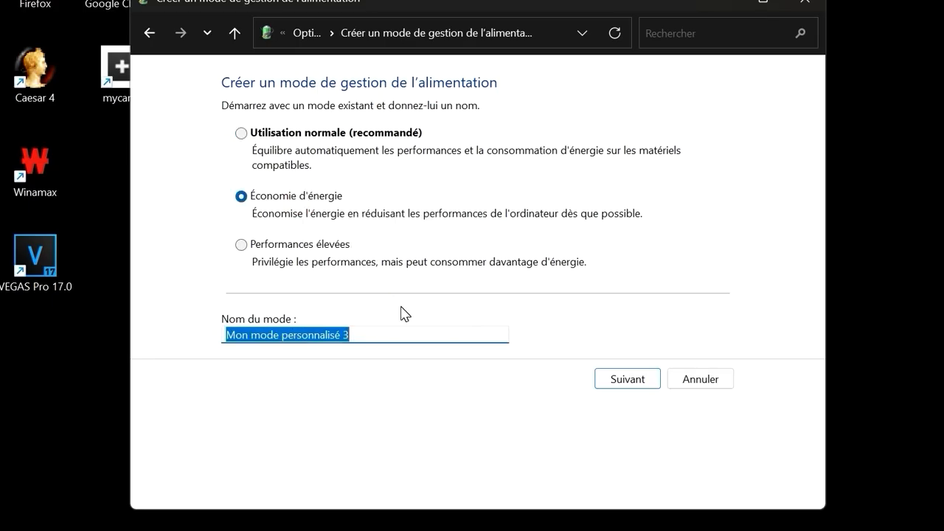
text(econom)
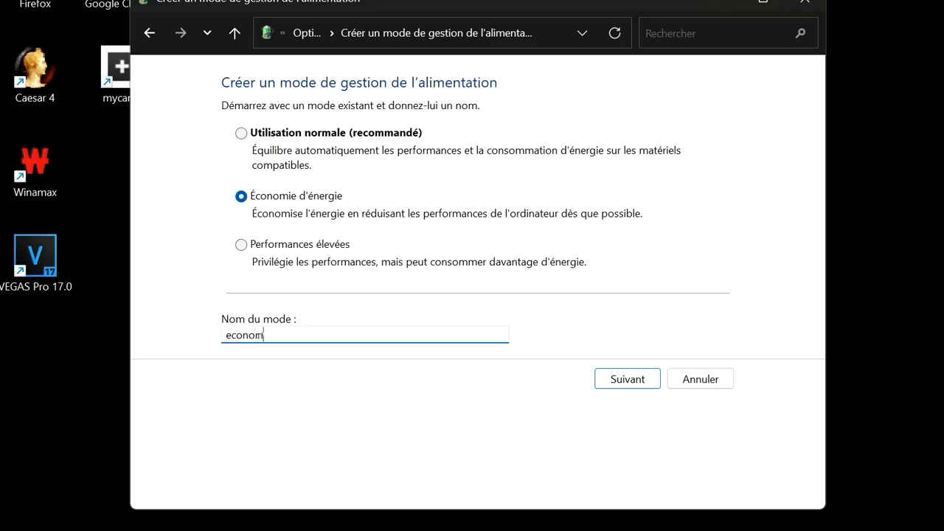
text(ie d'energie)
click(631, 385)
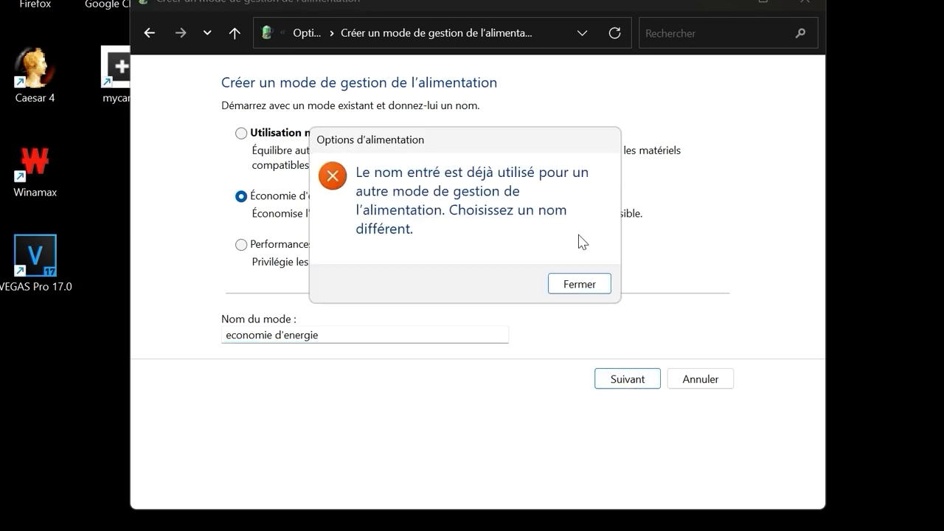
click(597, 288)
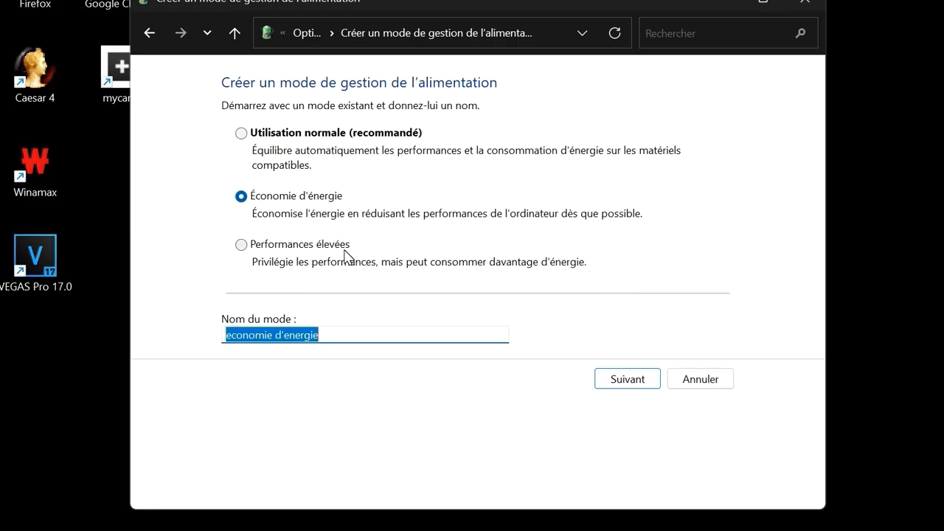
click(148, 33)
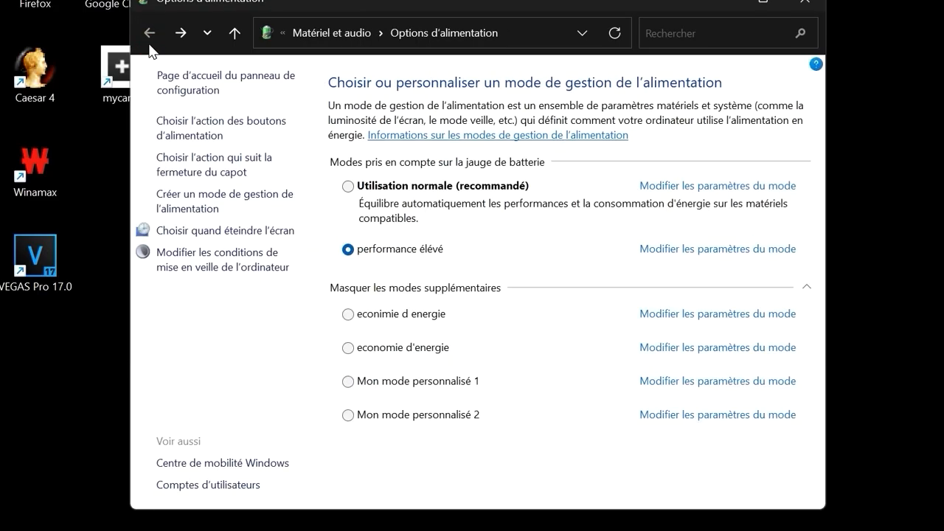
- Try to create a power plan named "performance elevée" based on Performances élevées, and close the power options
click(204, 205)
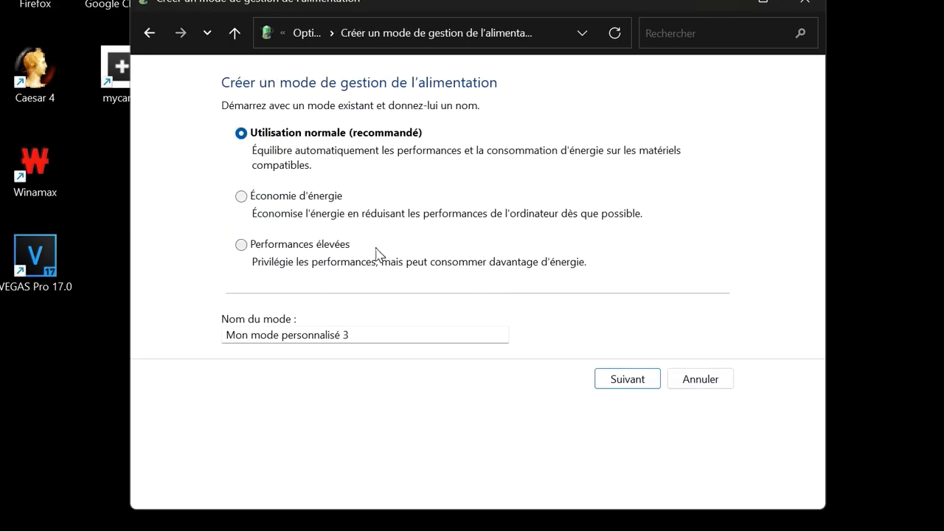
click(325, 244)
click(412, 335)
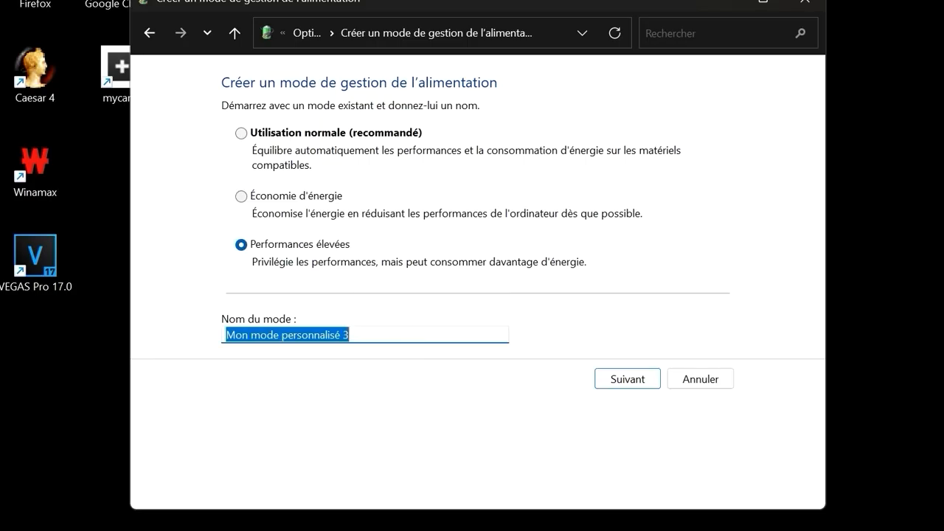
text(permor)
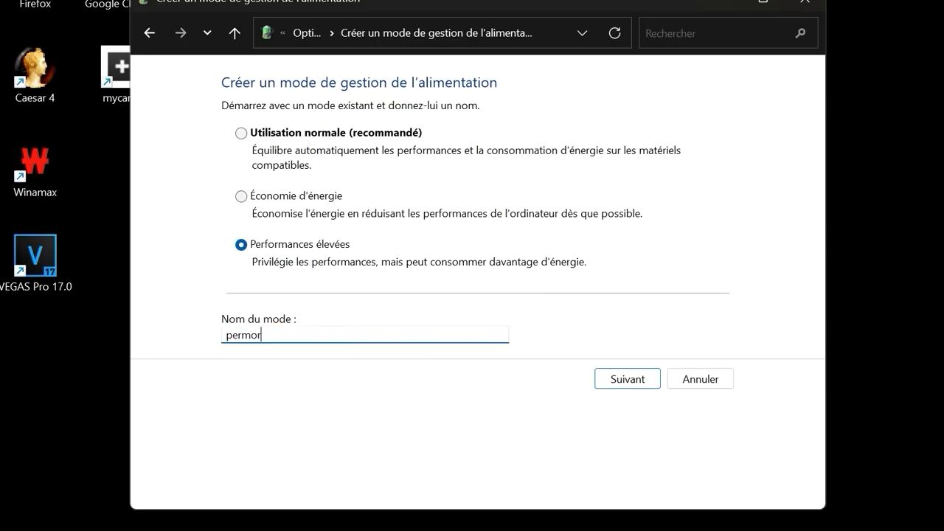
text(m)
key(BackSpace)
key(BackSpace)
key(BackSpace)
key(BackSpace)
key(BackSpace)
key(BackSpace)
key(BackSpace)
text(performance elevée)
key(BackSpace)
text(ée)
click(150, 33)
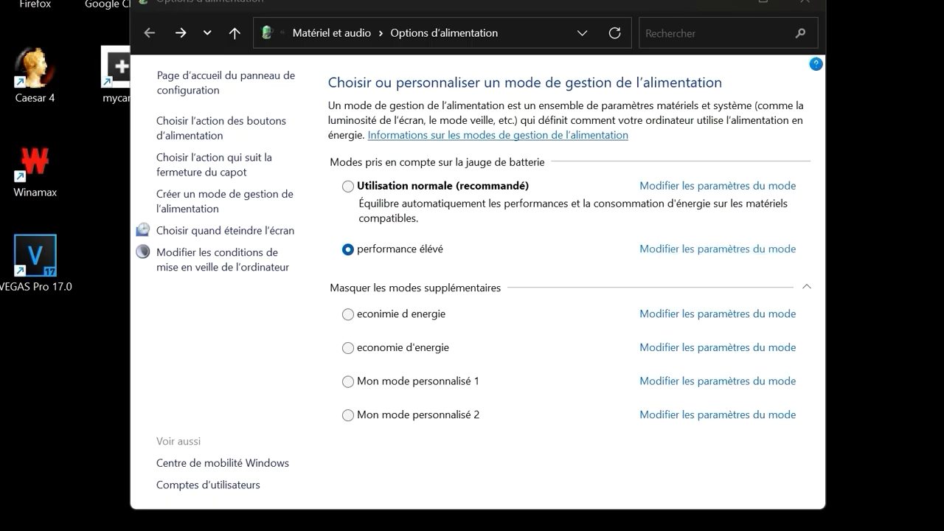
click(816, 2)
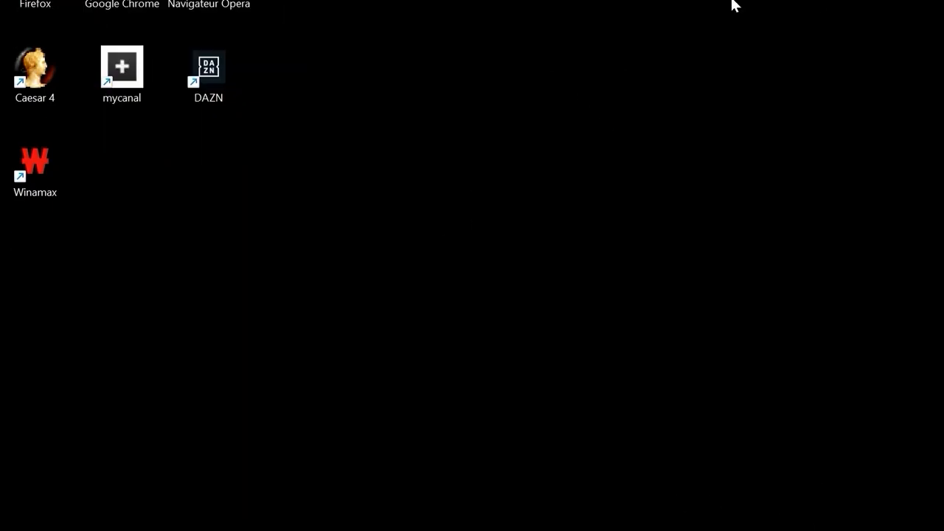
- Open the Applications installées list in the Windows Paramètres app
key(super+s)
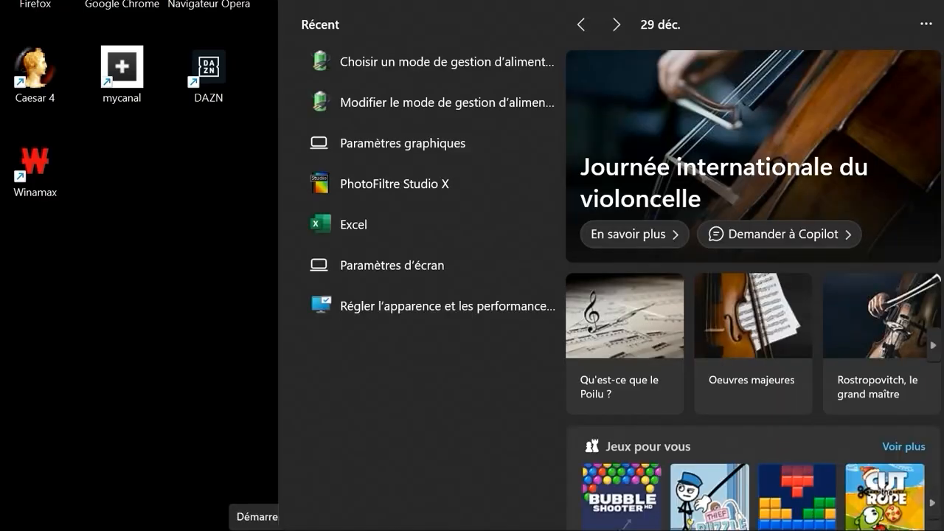
right_click(257, 530)
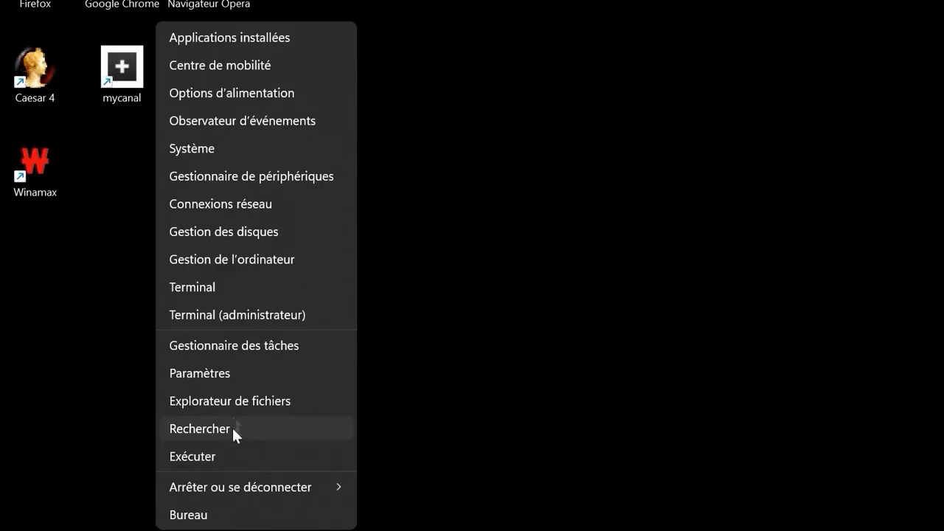
click(241, 375)
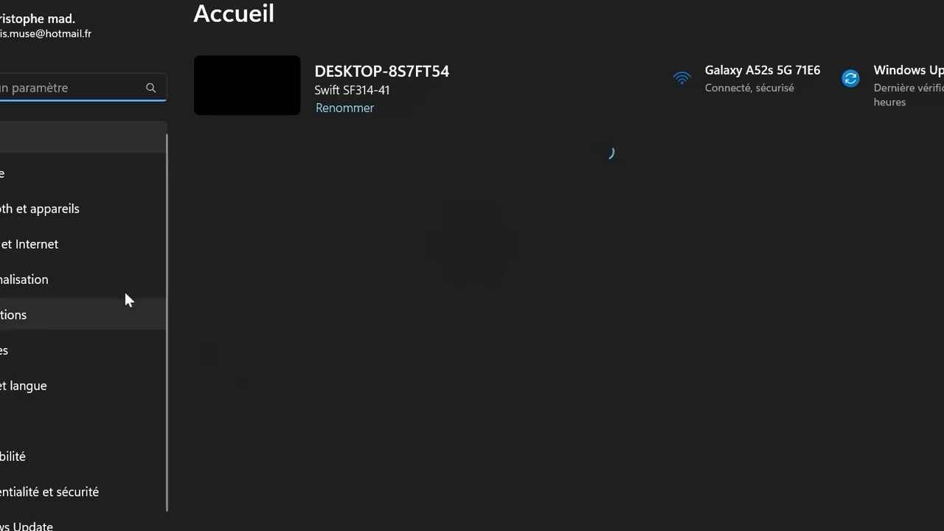
click(19, 316)
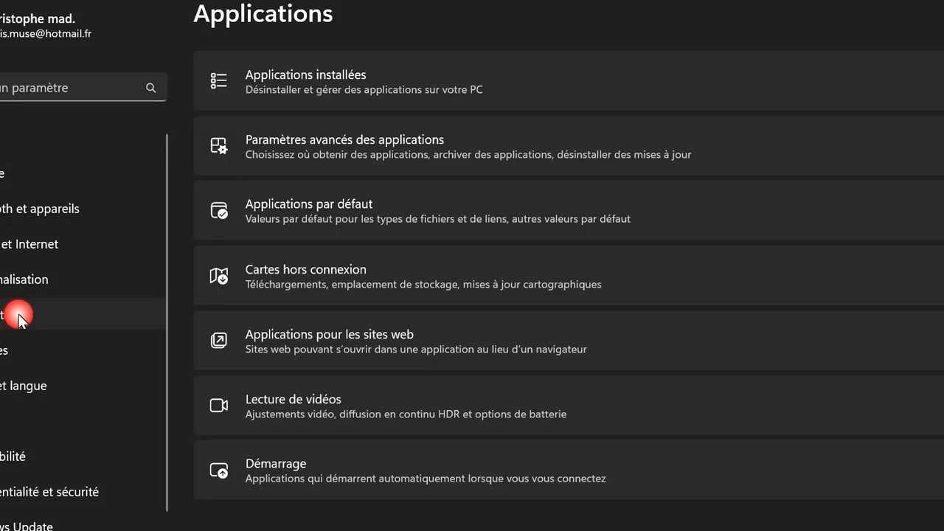
click(939, 81)
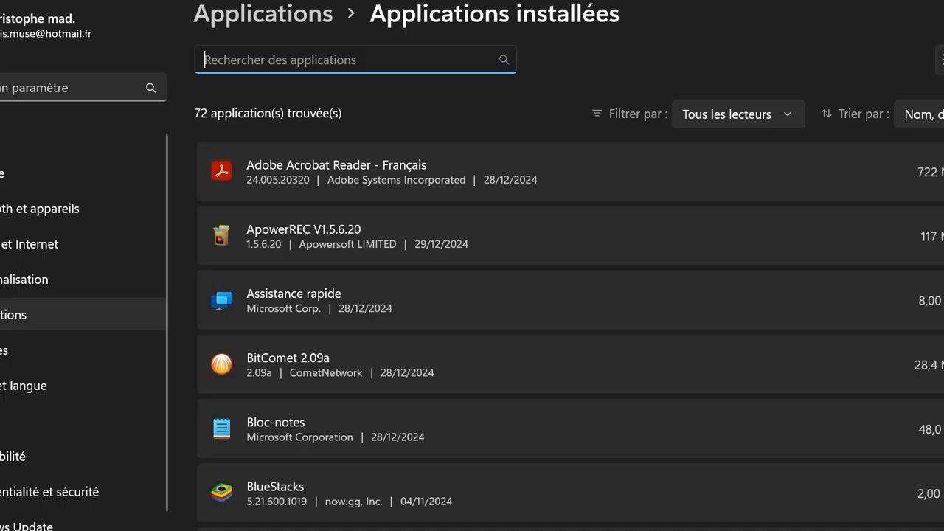
- Set the background permission of Microsoft 365 (Office) to Jamais in its advanced options, and return to the installed applications
scroll(569, 295, down, 3)
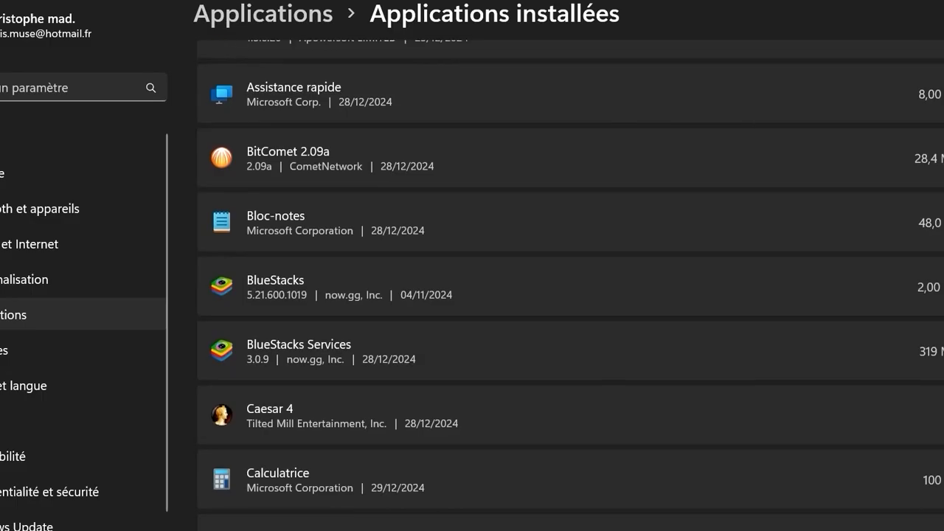
scroll(568, 295, down, 10)
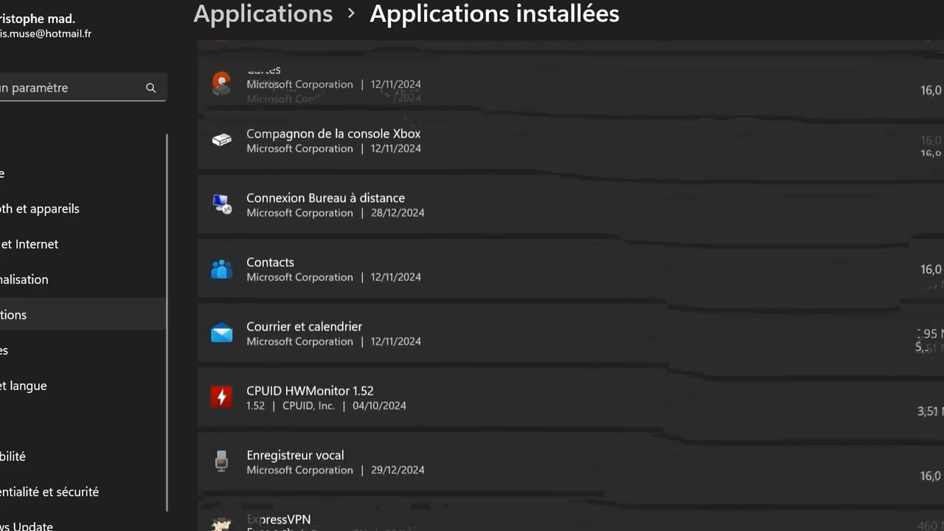
scroll(568, 295, down, 15)
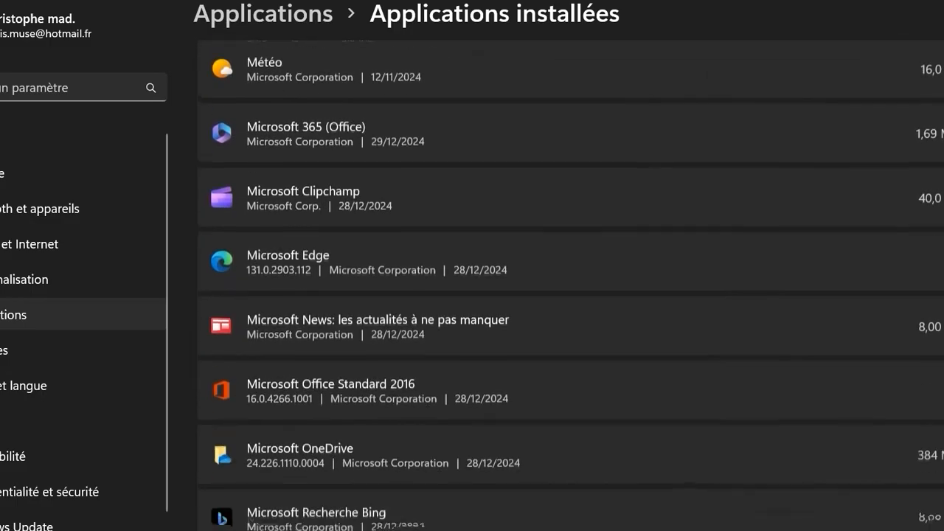
scroll(568, 295, up, 3)
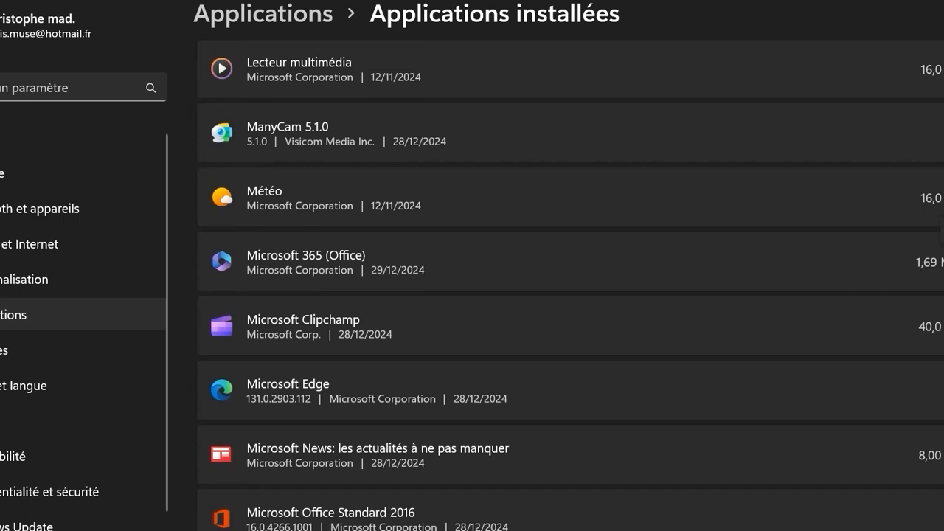
click(943, 262)
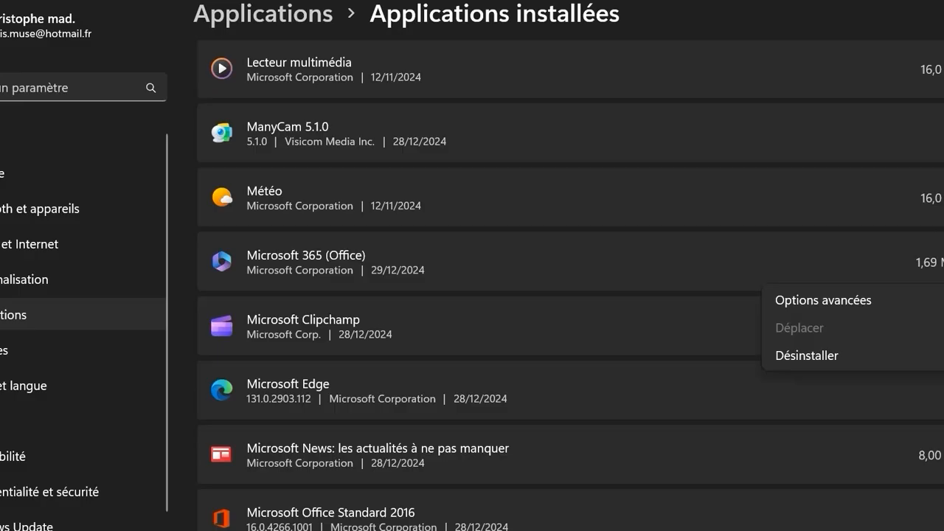
click(844, 303)
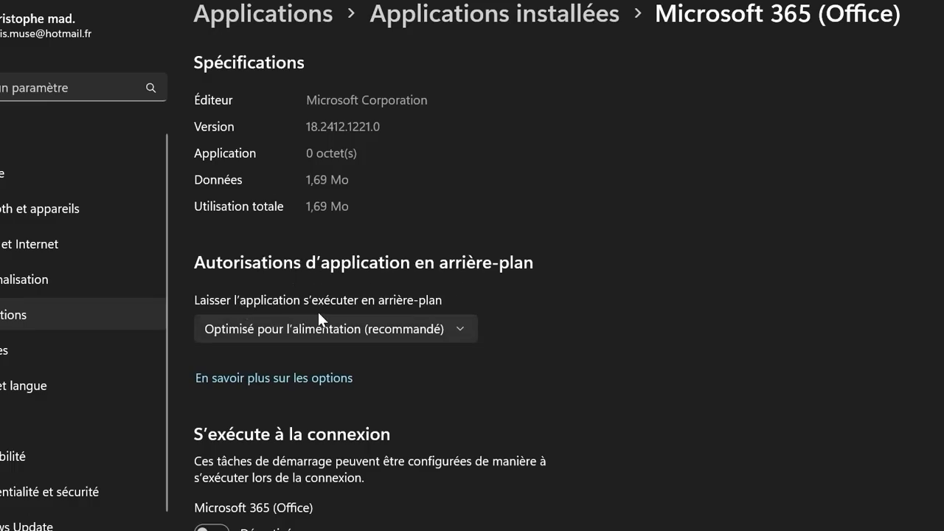
click(385, 333)
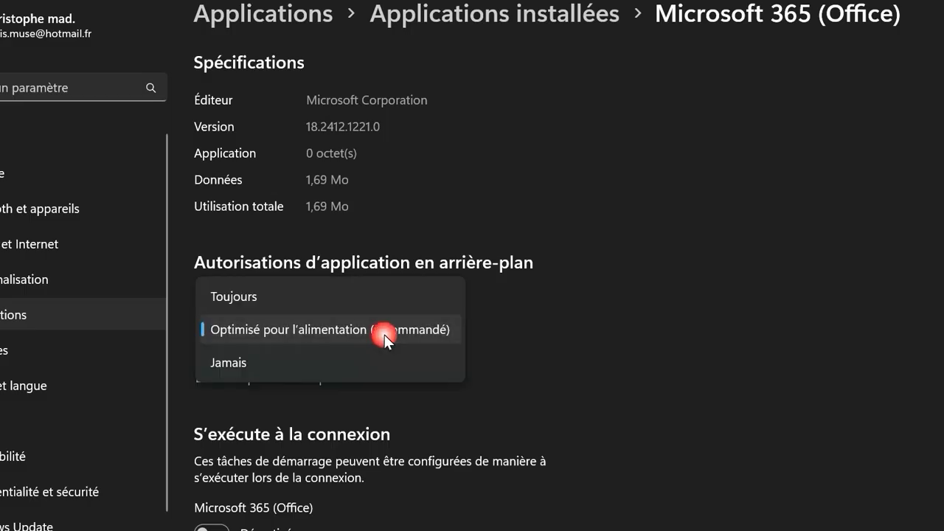
click(290, 357)
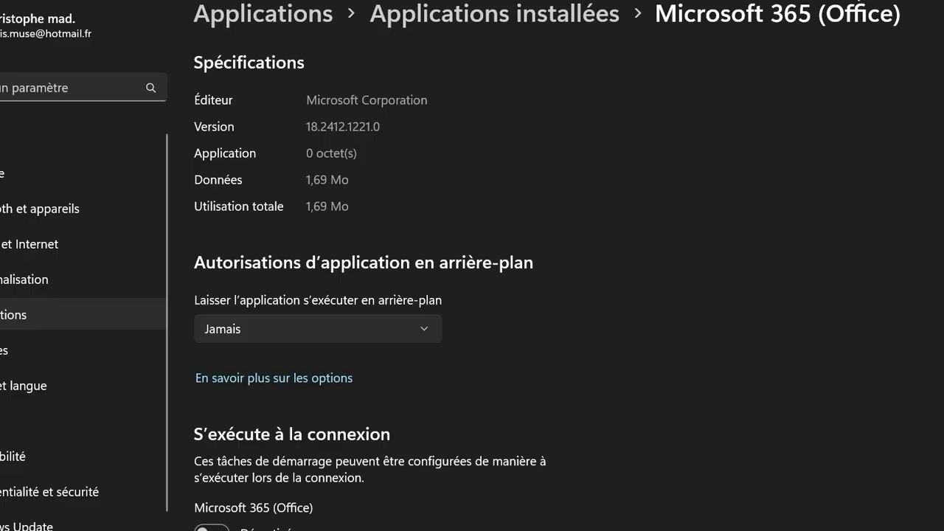
click(495, 14)
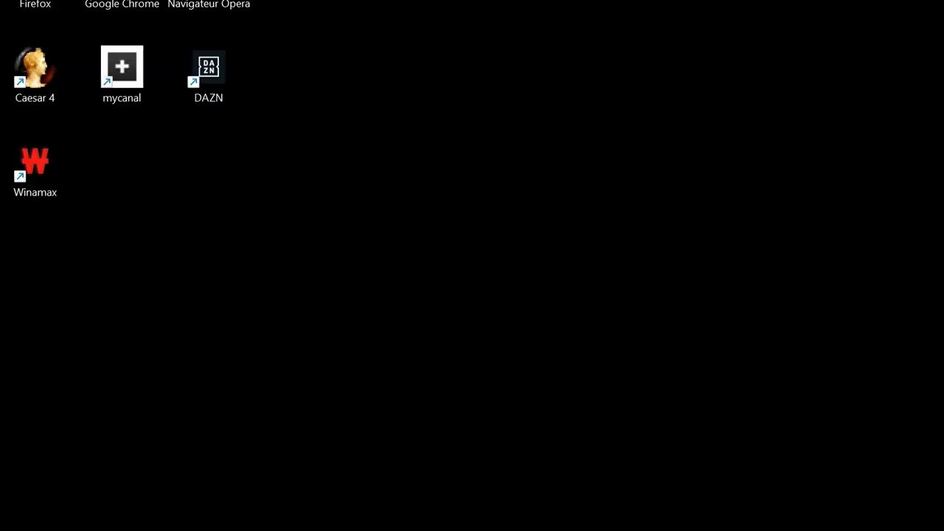
- Open the Jeux section of Windows Paramètres and switch off Mode Jeu
key(super+s)
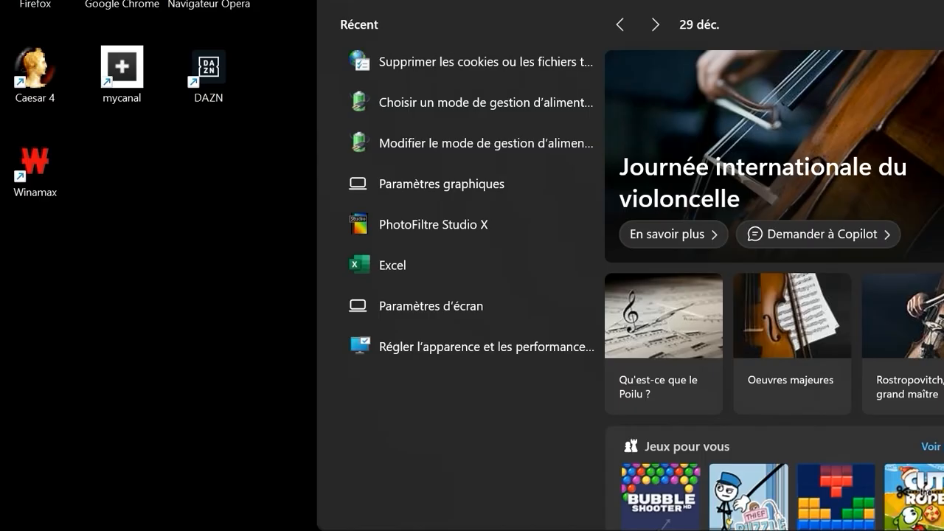
key(super+x)
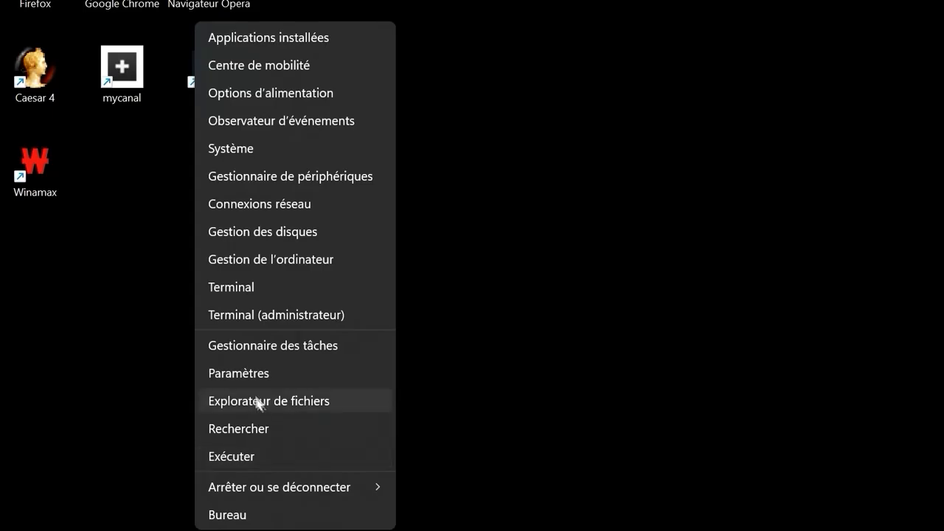
click(248, 374)
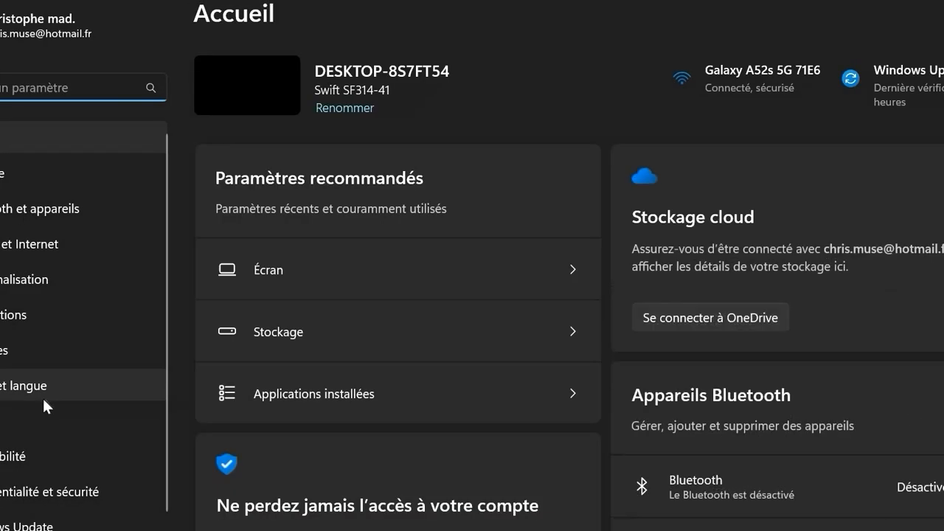
click(20, 425)
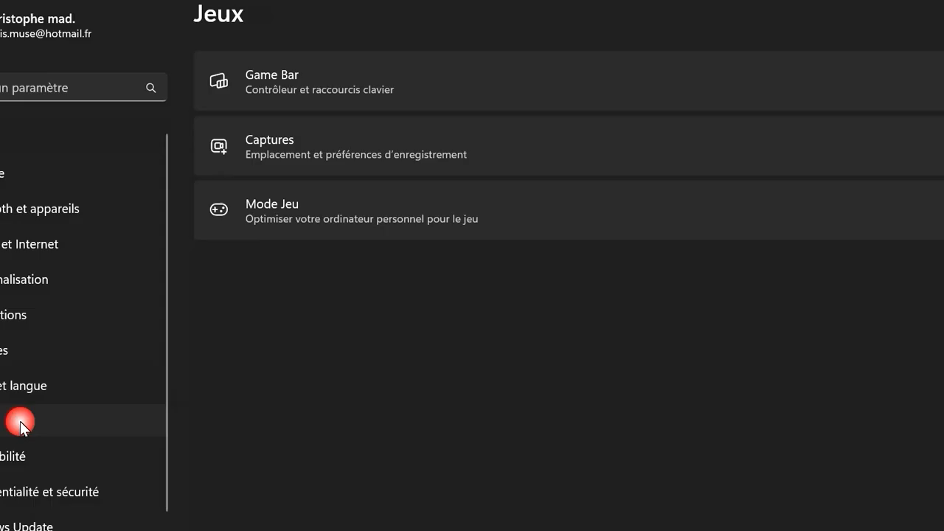
click(389, 220)
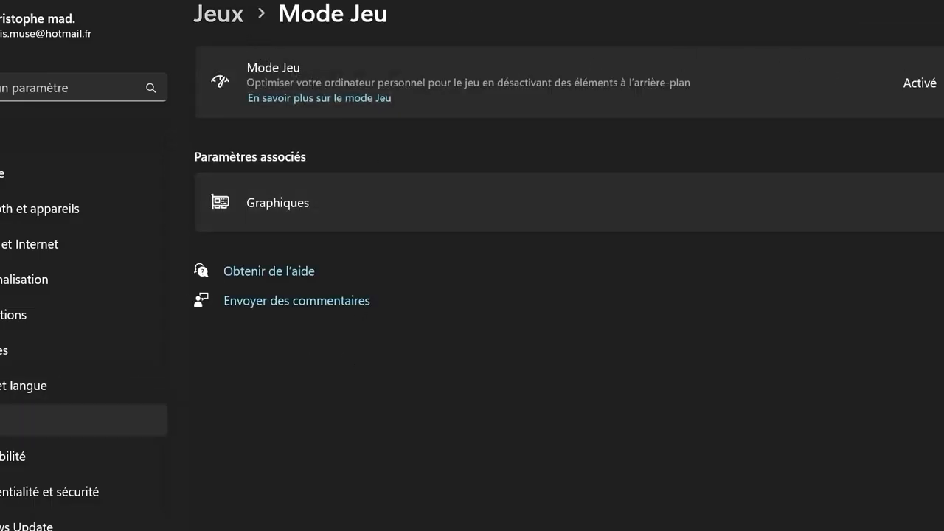
click(941, 82)
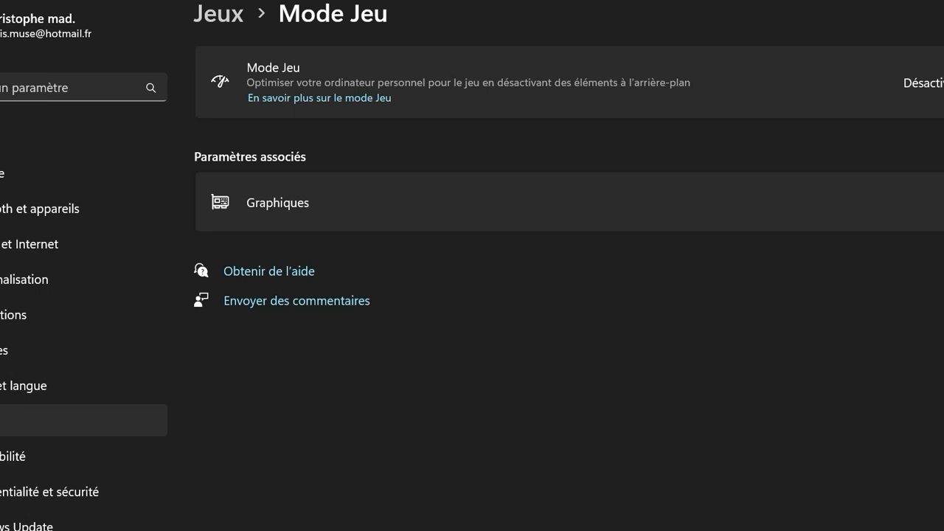